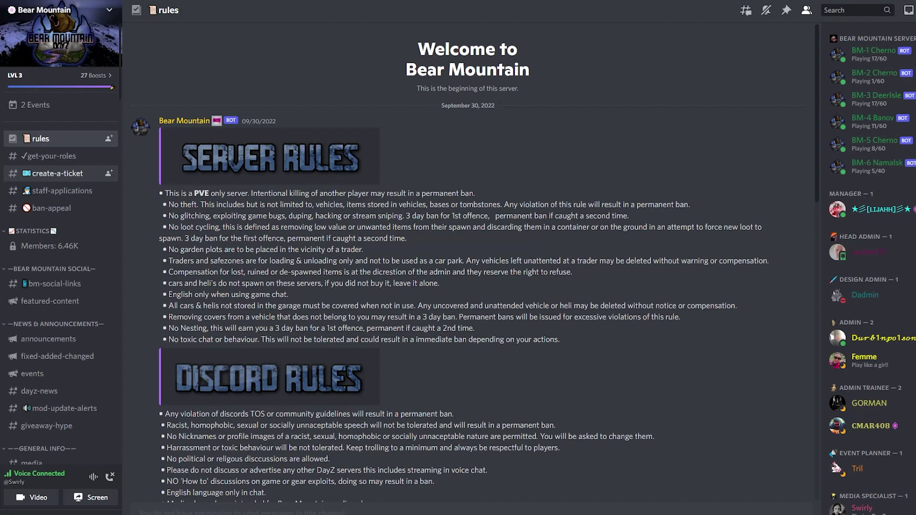
# Open the create-a-ticket channel and read the instructions for server and additional support tickets
pyautogui.click(57, 173)
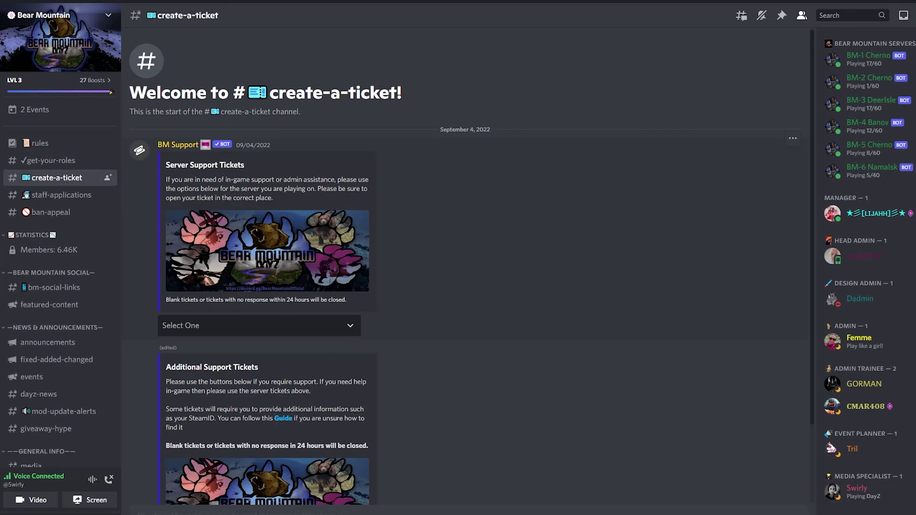
pyautogui.scroll(-1, 471, 268)
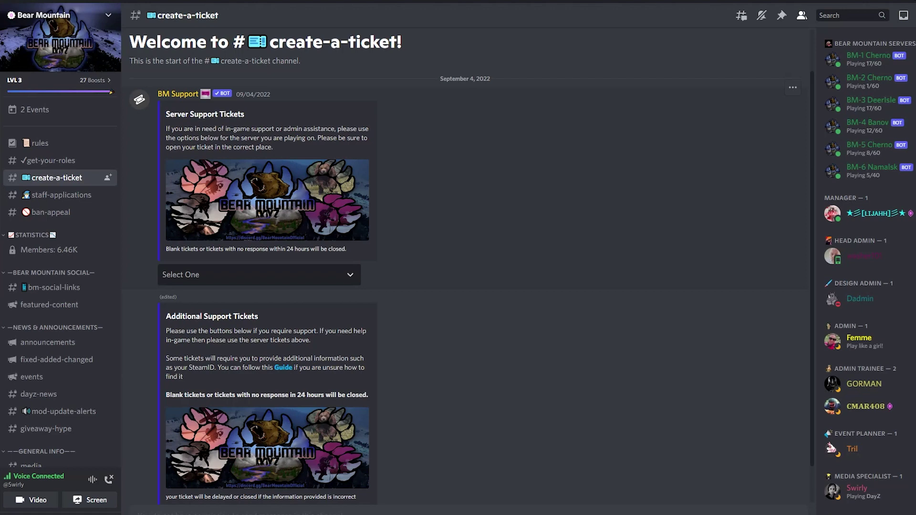
pyautogui.scroll(-1, 471, 265)
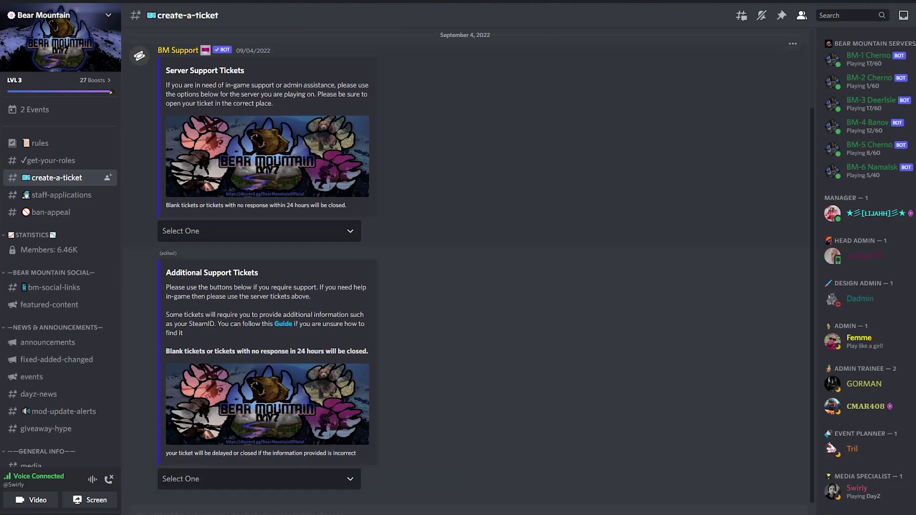
# Examine the server choices for server support tickets and the categories offered for additional support tickets
pyautogui.click(259, 231)
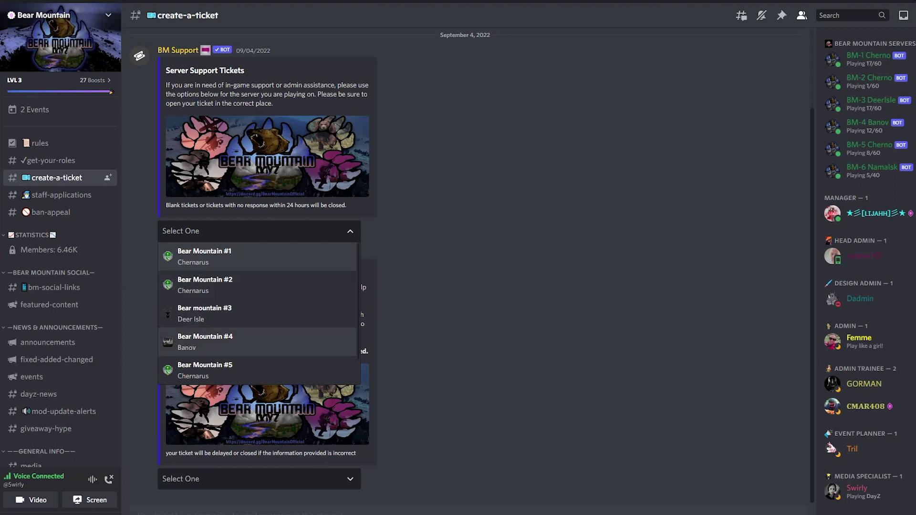
pyautogui.scroll(-1, 258, 314)
pyautogui.press('Escape')
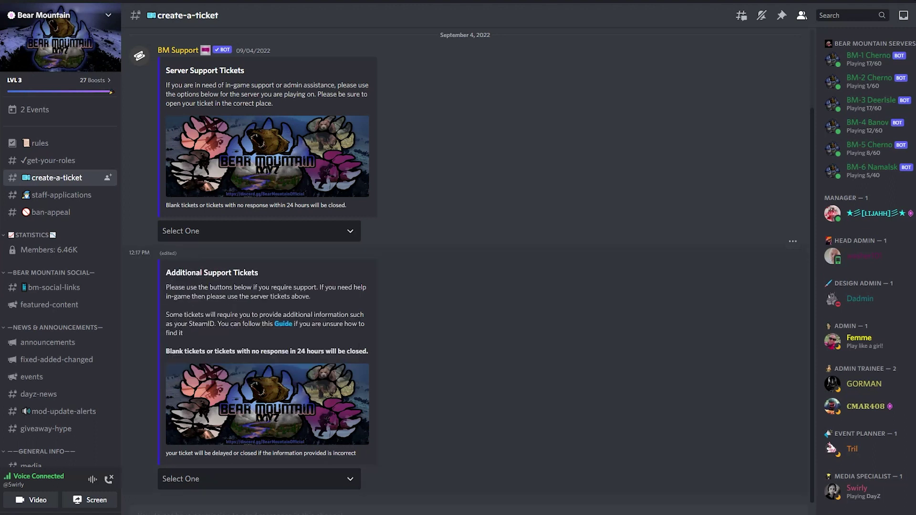
pyautogui.click(258, 479)
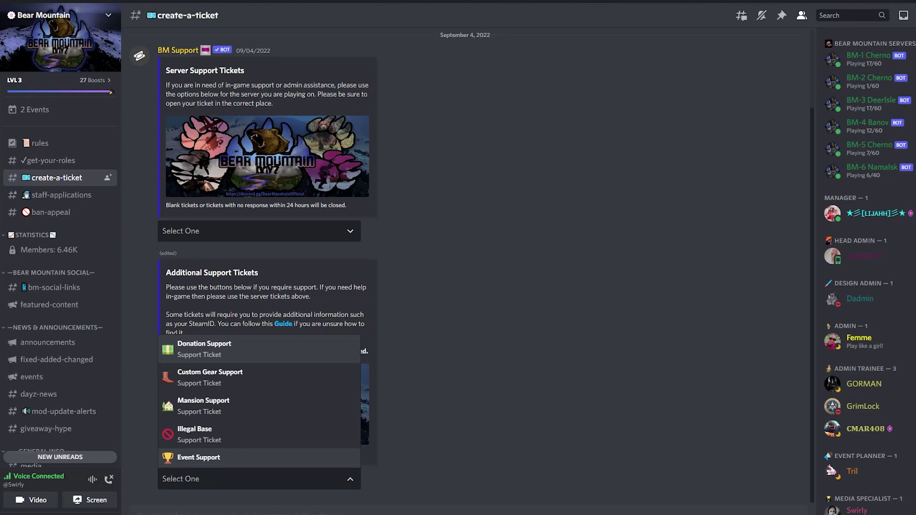
# Start a server support ticket for Bear Mountain #1 (Chernarus)
pyautogui.scroll(2, 465, 268)
pyautogui.click(259, 325)
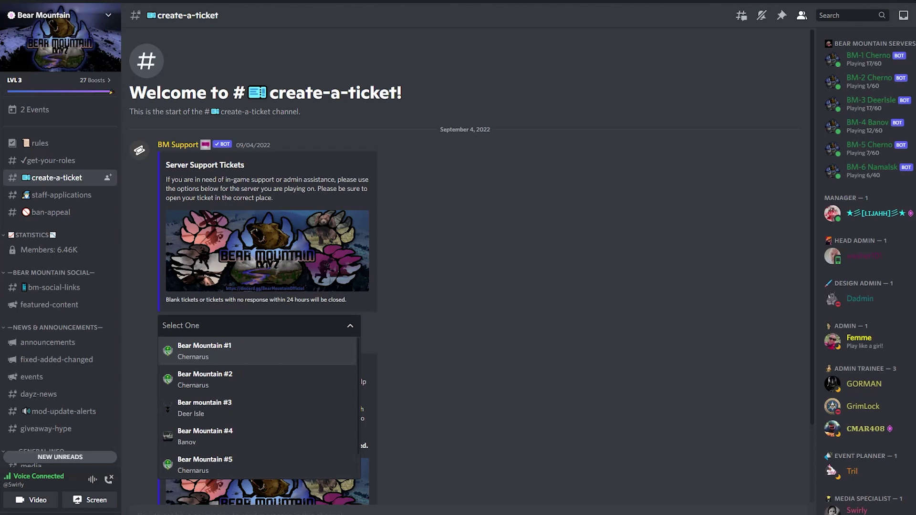
pyautogui.click(258, 351)
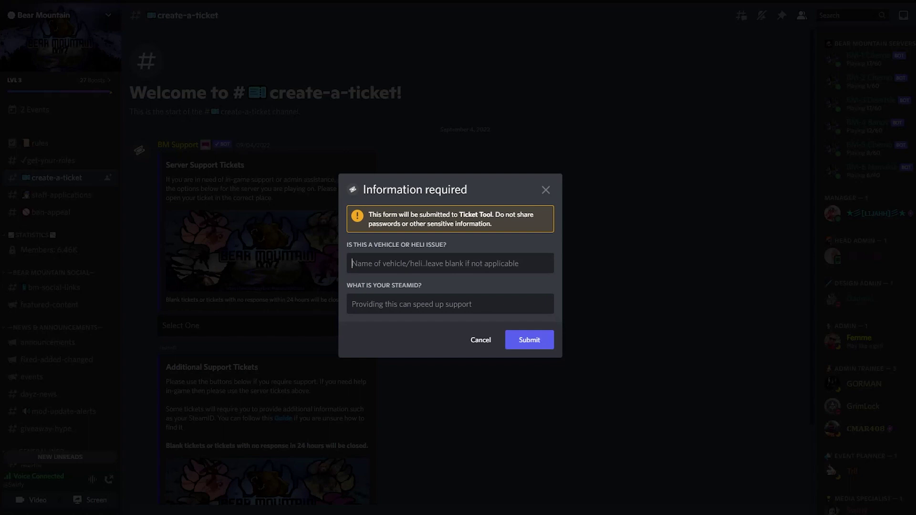
# Enter MH6 Tron as the vehicle or heli name, fill in the SteamID, and submit the ticket form
pyautogui.write('M')
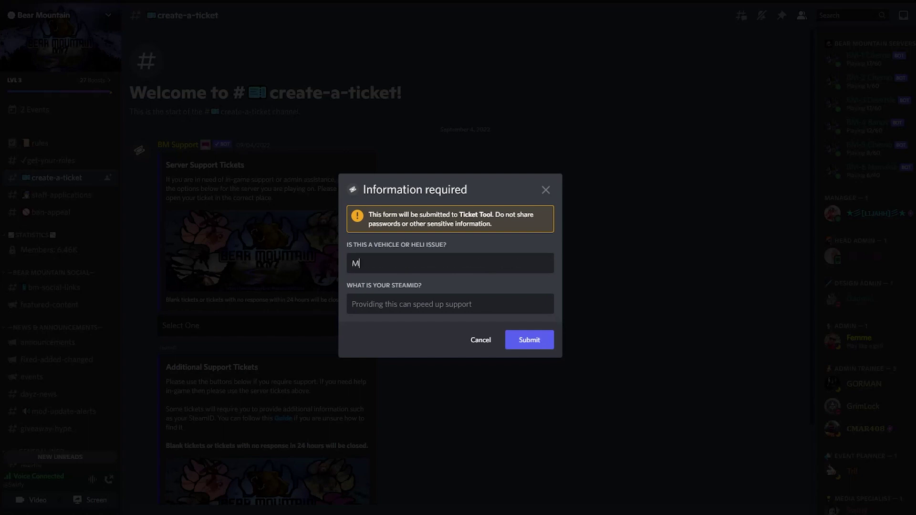
pyautogui.write('H6 Tron')
pyautogui.click(423, 304)
pyautogui.hotkey('ctrl', 'v')
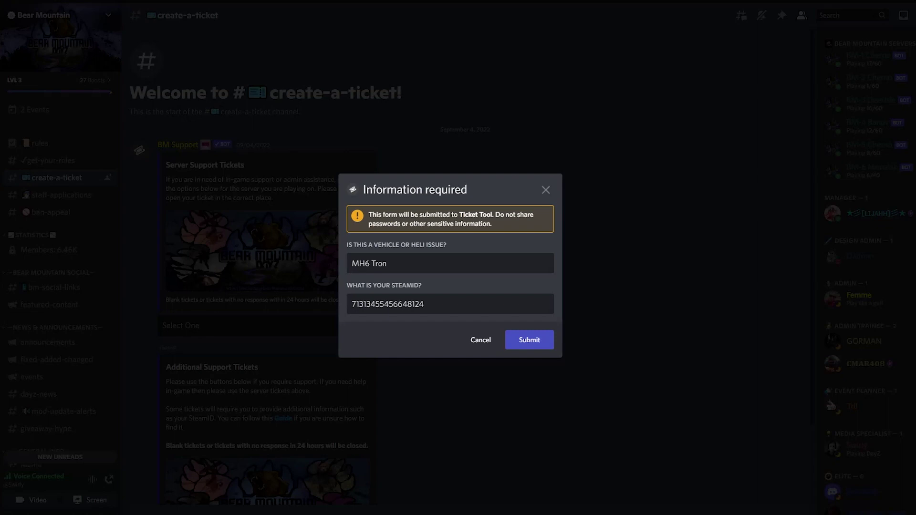
pyautogui.press('Return')
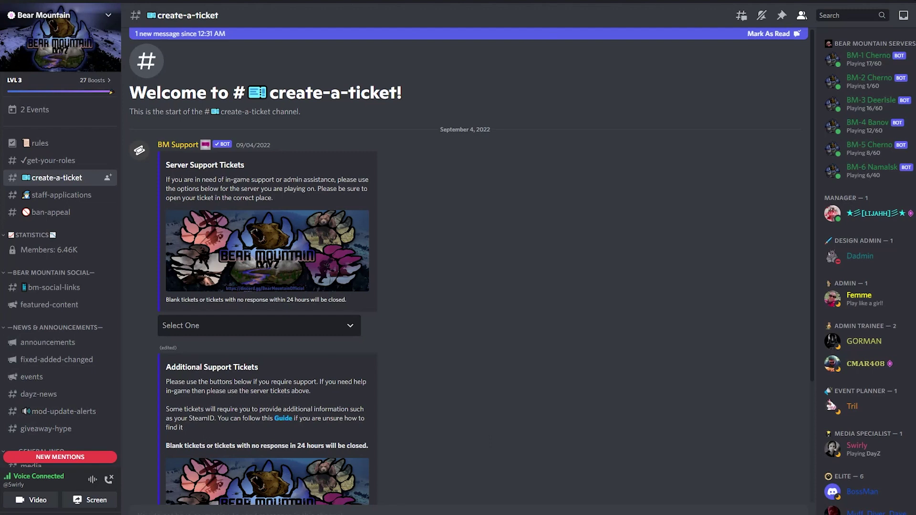
# Open the newly created ticket channel under BM-1 Support
pyautogui.click(60, 457)
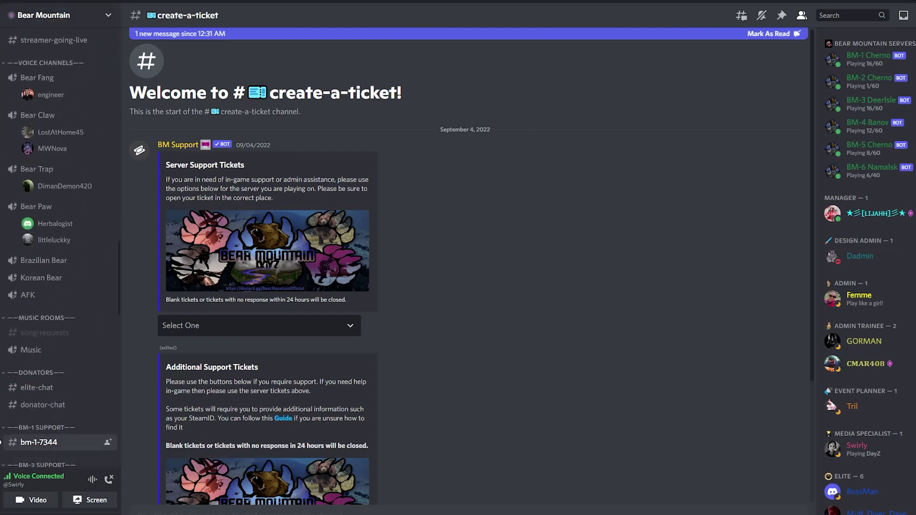
pyautogui.click(38, 442)
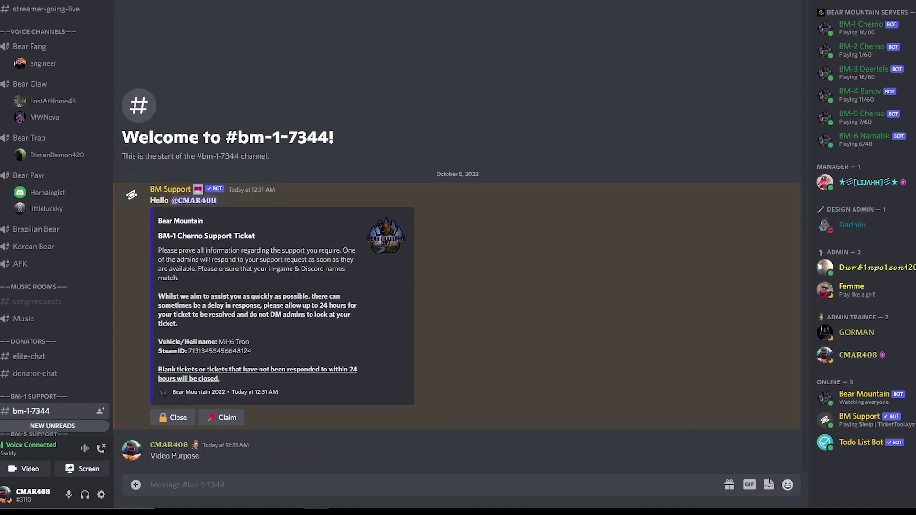
pyautogui.write('Jumped out of heli')
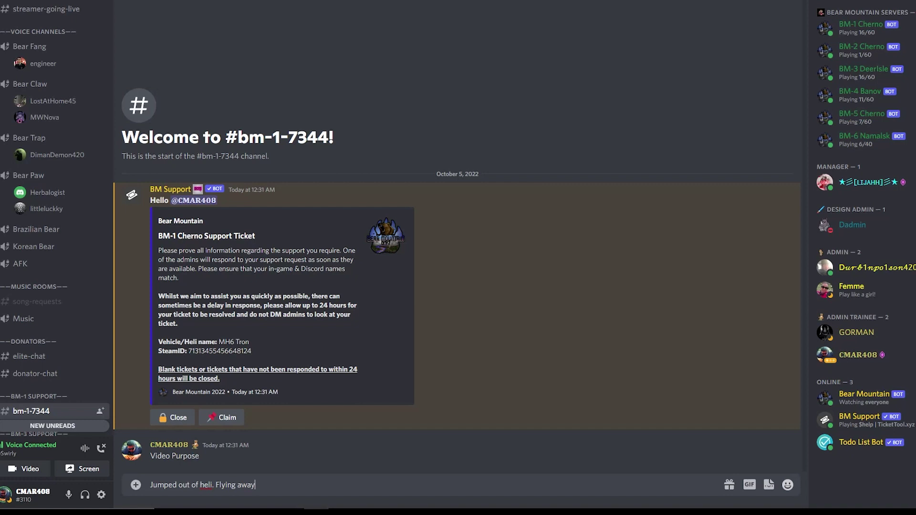
pyautogui.press('BackSpace')
pyautogui.press('BackSpace')
pyautogui.press('BackSpace')
pyautogui.press('BackSpace')
pyautogui.press('BackSpace')
pyautogui.press('BackSpace')
pyautogui.press('BackSpace')
pyautogui.press('BackSpace')
pyautogui.press('BackSpace')
pyautogui.press('BackSpace')
pyautogui.press('BackSpace')
pyautogui.press('BackSpace')
pyautogui.press('BackSpace')
pyautogui.press('BackSpace')
pyautogui.press('BackSpace')
pyautogui.press('BackSpace')
pyautogui.press('BackSpace')
pyautogui.press('BackSpace')
pyautogui.press('BackSpace')
pyautogui.press('BackSpace')
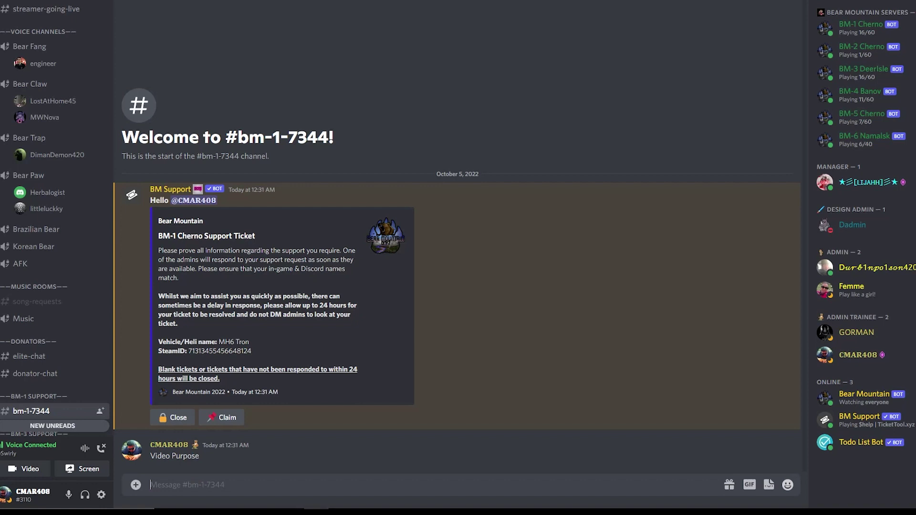
pyautogui.write('H')
pyautogui.press('BackSpace')
pyautogui.press('BackSpace')
pyautogui.press('BackSpace')
pyautogui.press('BackSpace')
pyautogui.press('BackSpace')
pyautogui.press('BackSpace')
pyautogui.press('BackSpace')
pyautogui.press('BackSpace')
pyautogui.press('BackSpace')
pyautogui.press('BackSpace')
pyautogui.press('BackSpace')
pyautogui.press('BackSpace')
pyautogui.press('BackSpace')
pyautogui.press('BackSpace')
pyautogui.press('BackSpace')
pyautogui.press('BackSpace')
pyautogui.press('BackSpace')
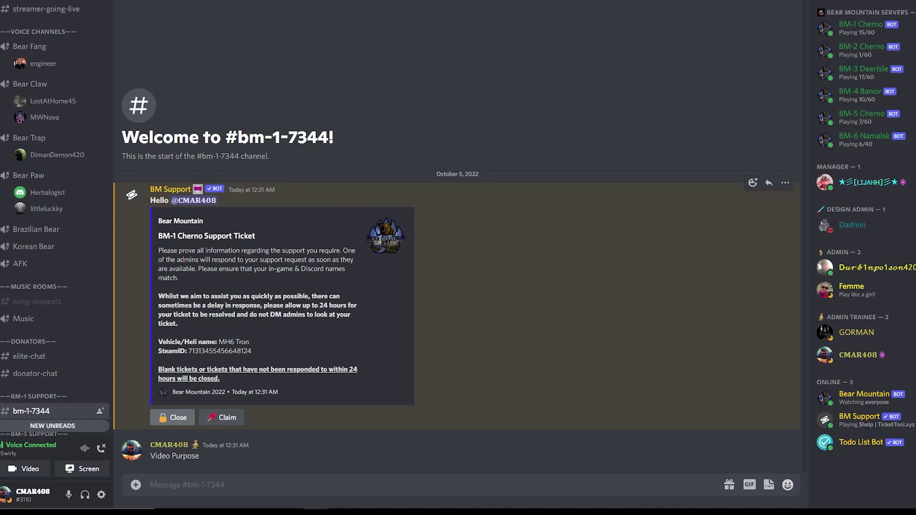
# Request closing the BM-1 Cherno support ticket
pyautogui.click(173, 417)
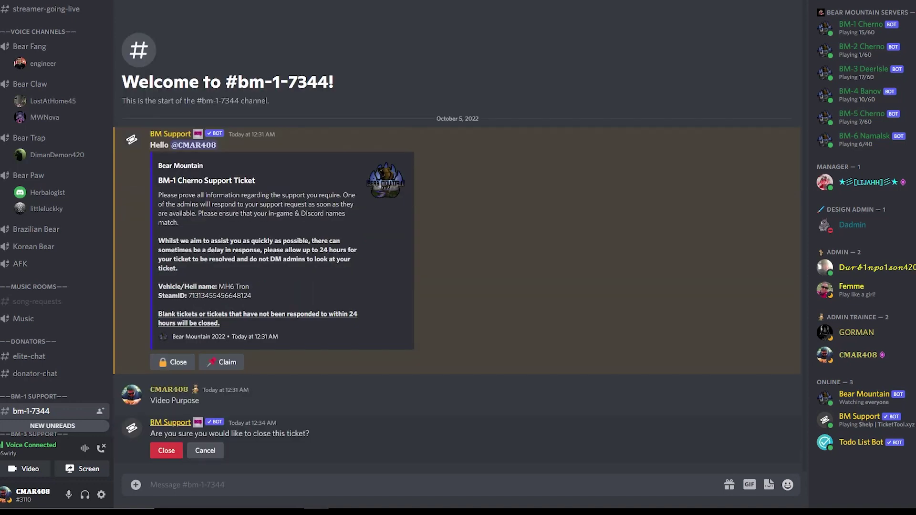